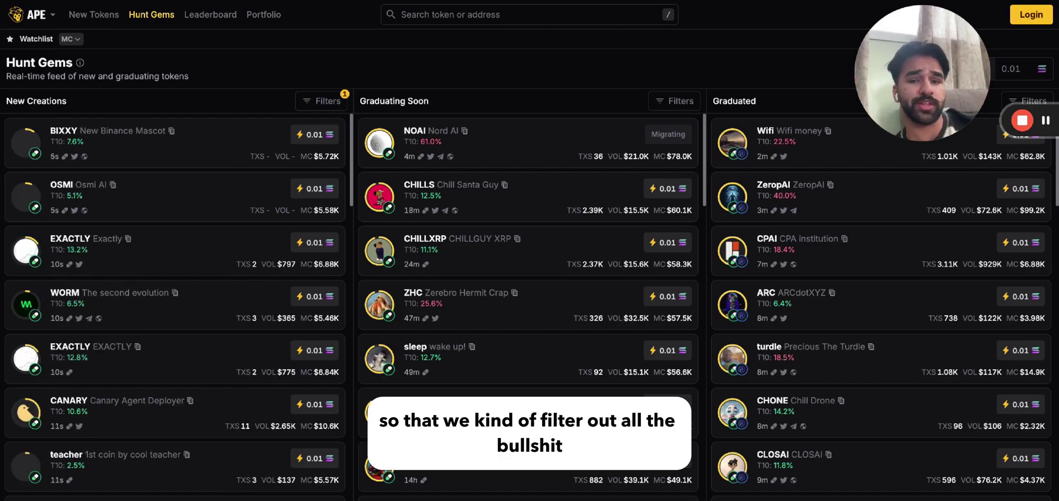
- Open the New Creations filters and enter a $5,000 minimum market cap
click(323, 100)
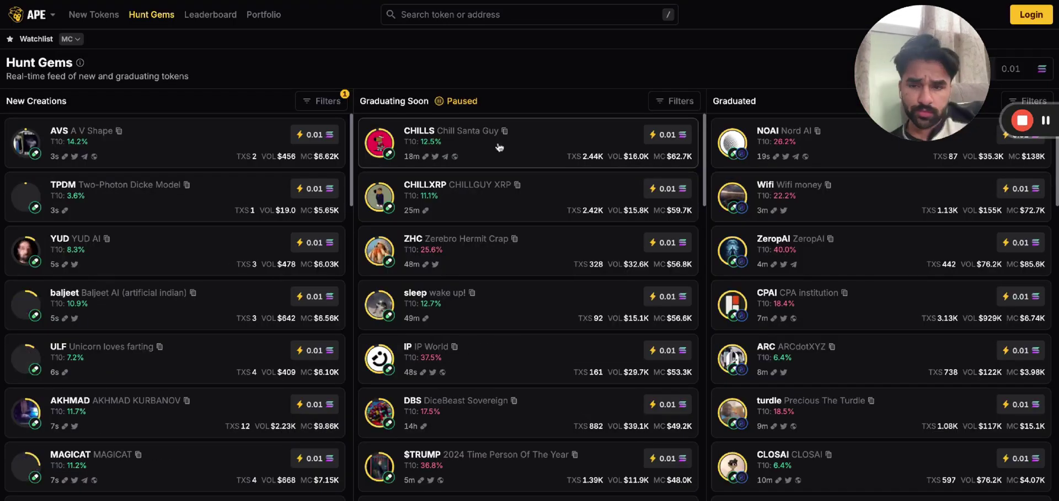
click(327, 100)
click(468, 218)
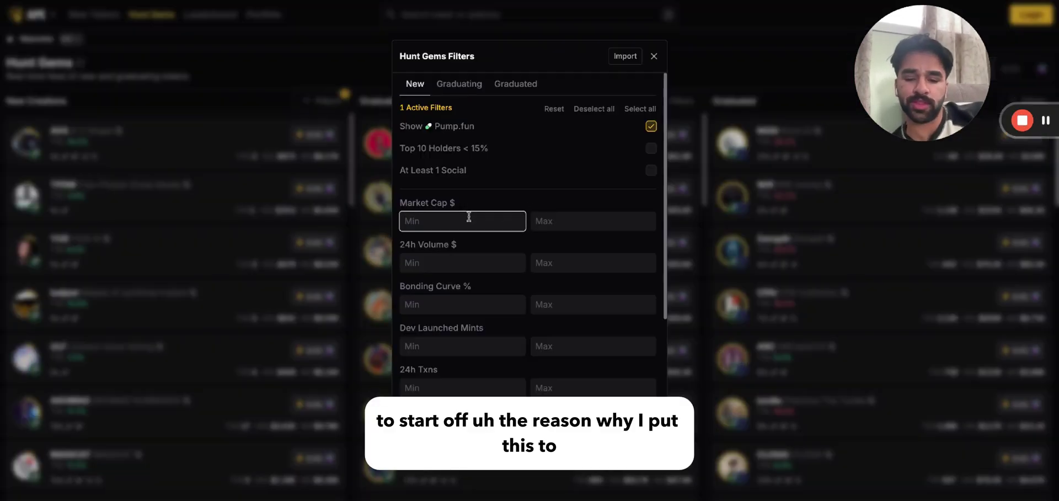
text(5,000)
click(519, 200)
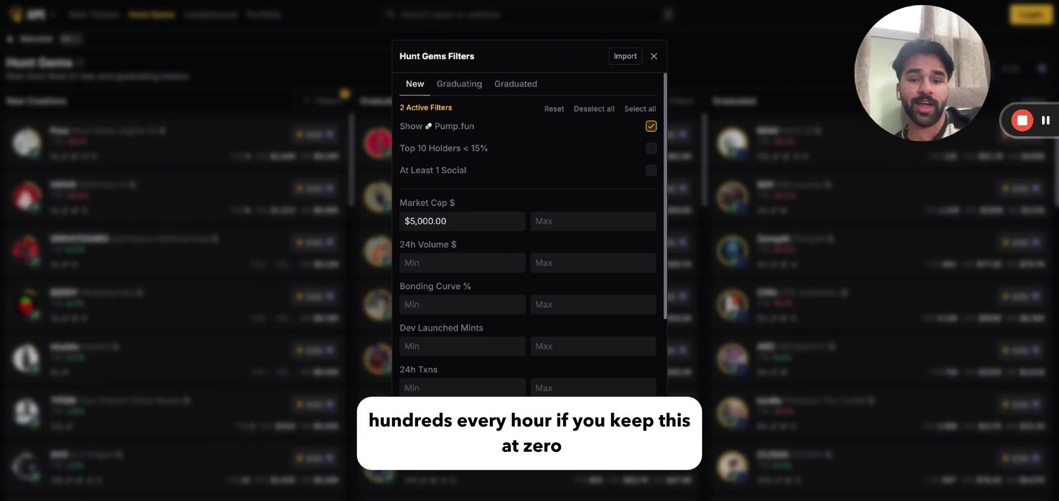
- Change the minimum market cap to $10,000
click(468, 225)
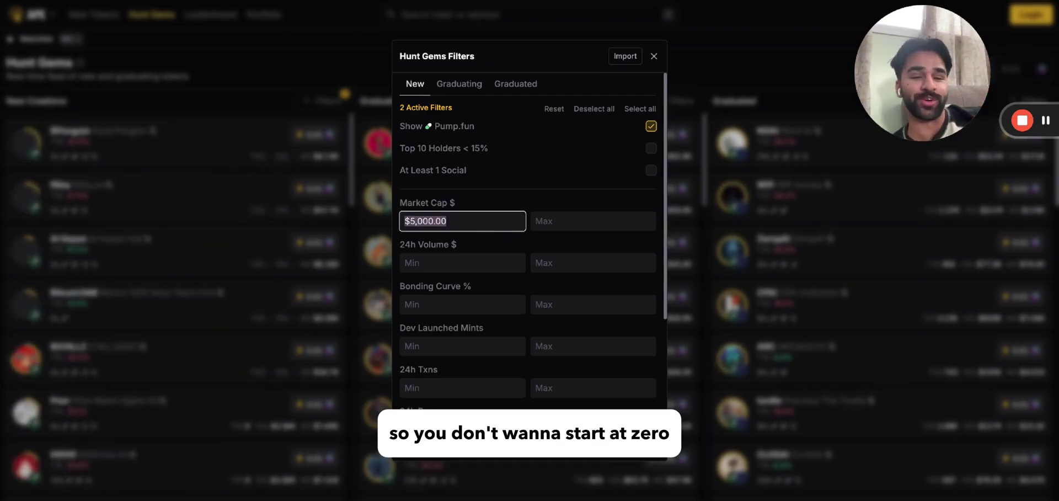
text(10000)
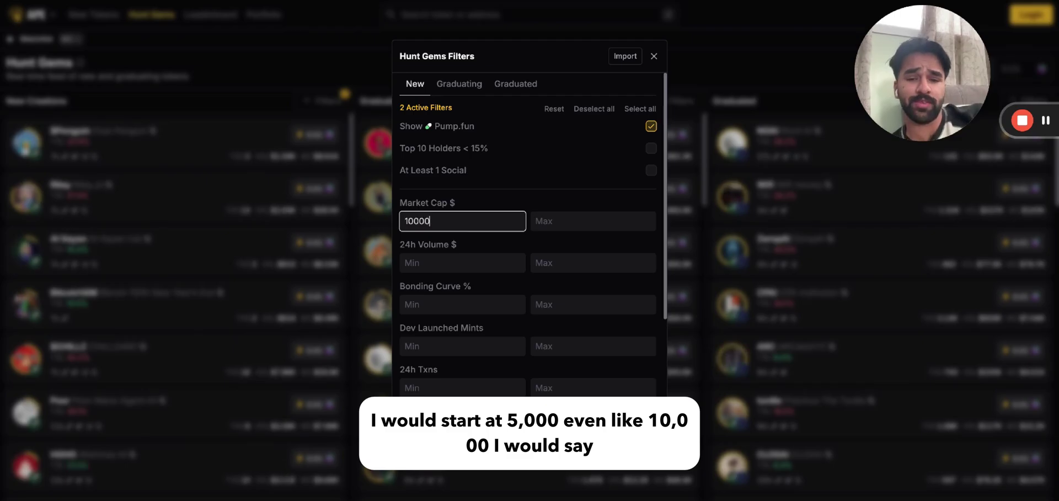
key(Tab)
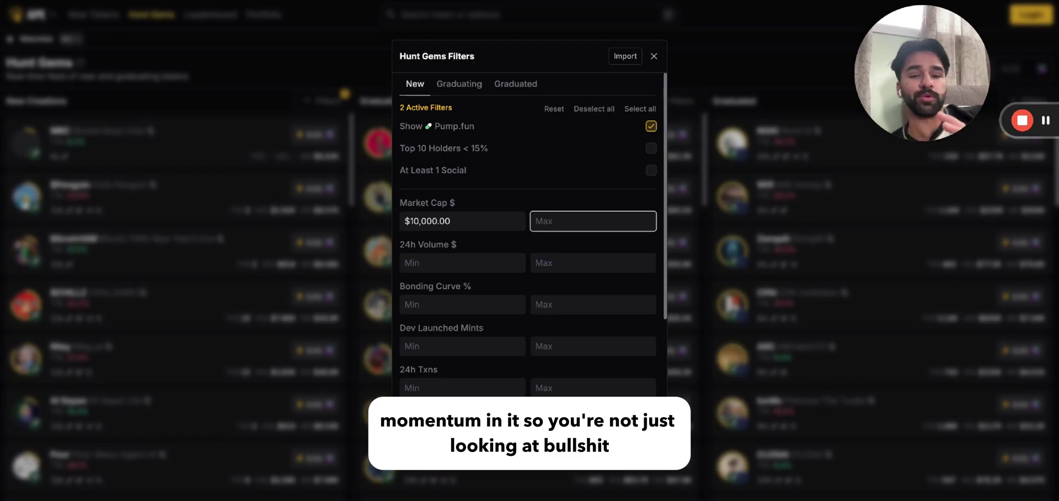
click(469, 265)
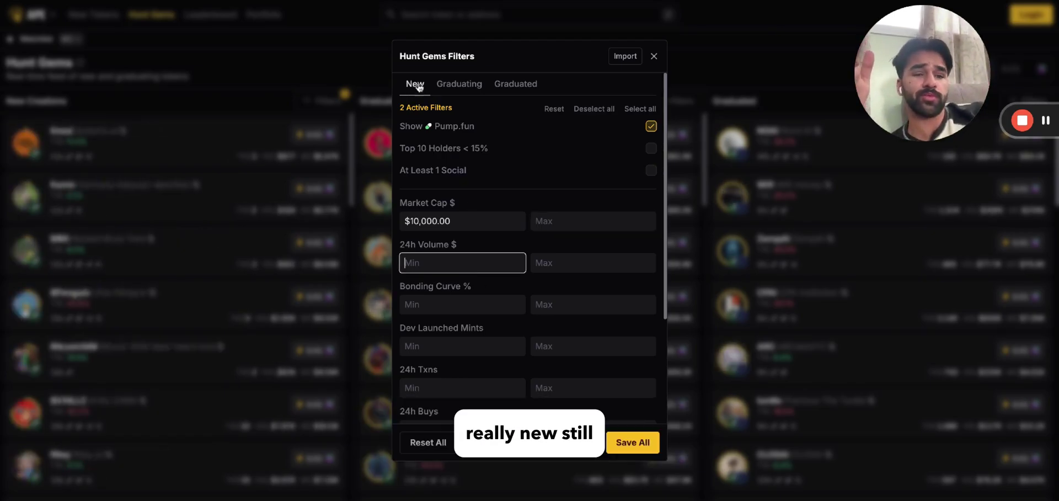
scroll(505, 243, down, 2)
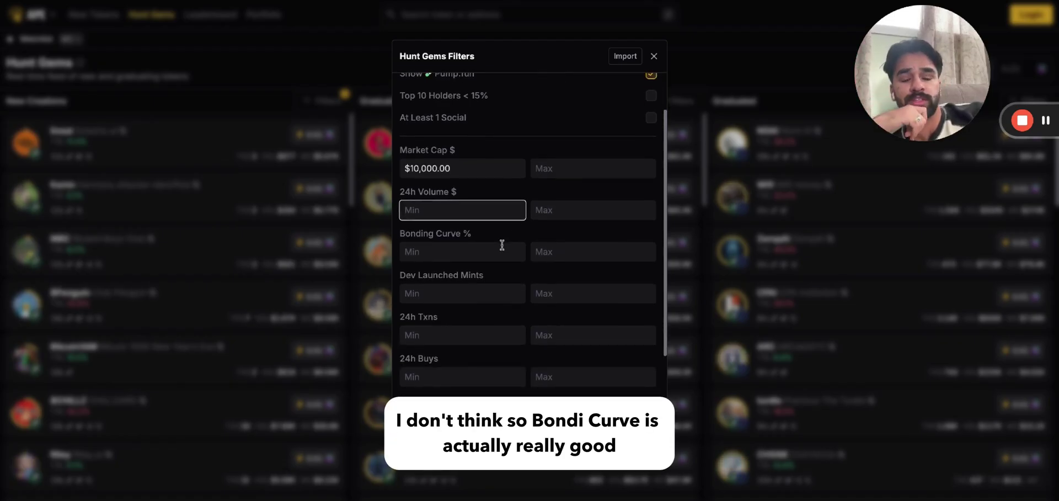
- Clear the $10,000 market cap minimum and require a 30% bonding curve minimum
click(501, 248)
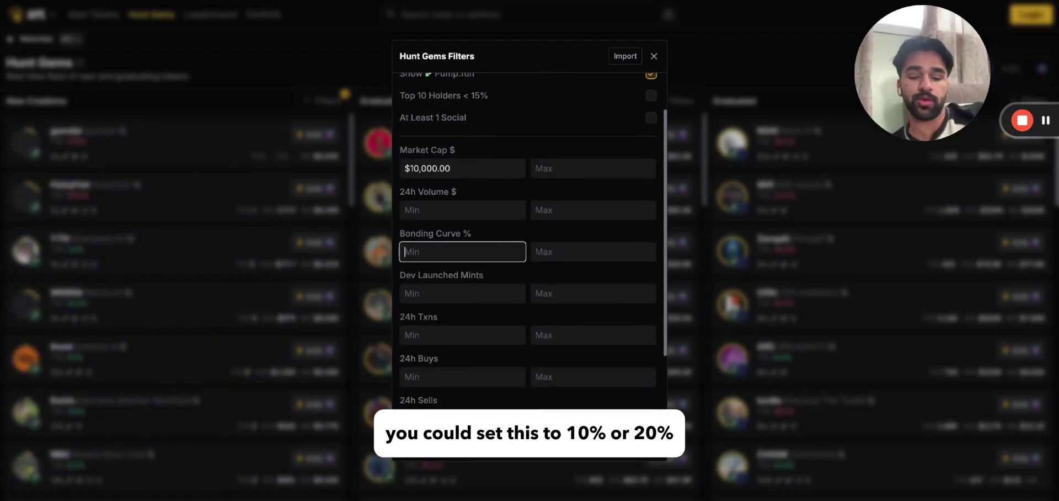
text(10)
key(BackSpace)
key(BackSpace)
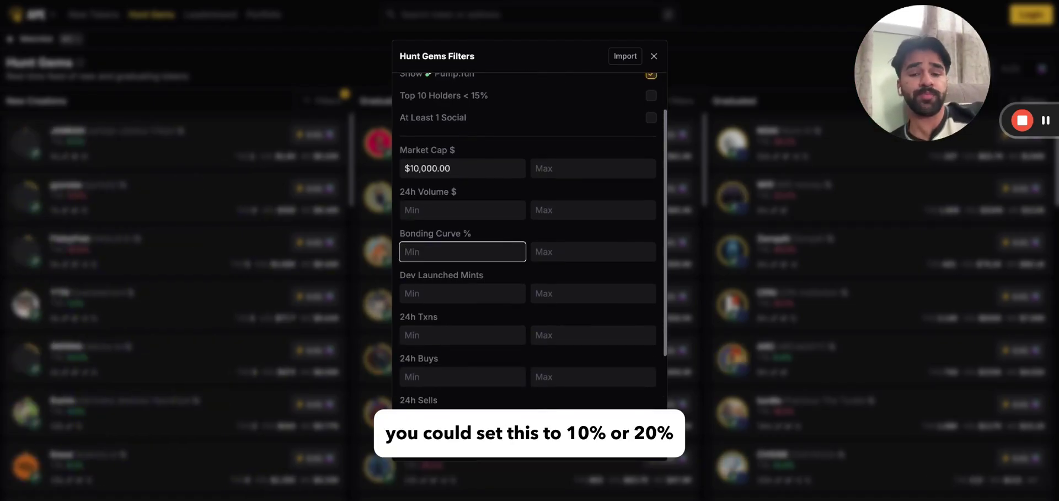
click(500, 172)
key(BackSpace)
key(BackSpace)
key(BackSpace)
key(BackSpace)
key(BackSpace)
key(BackSpace)
key(BackSpace)
key(BackSpace)
key(BackSpace)
key(BackSpace)
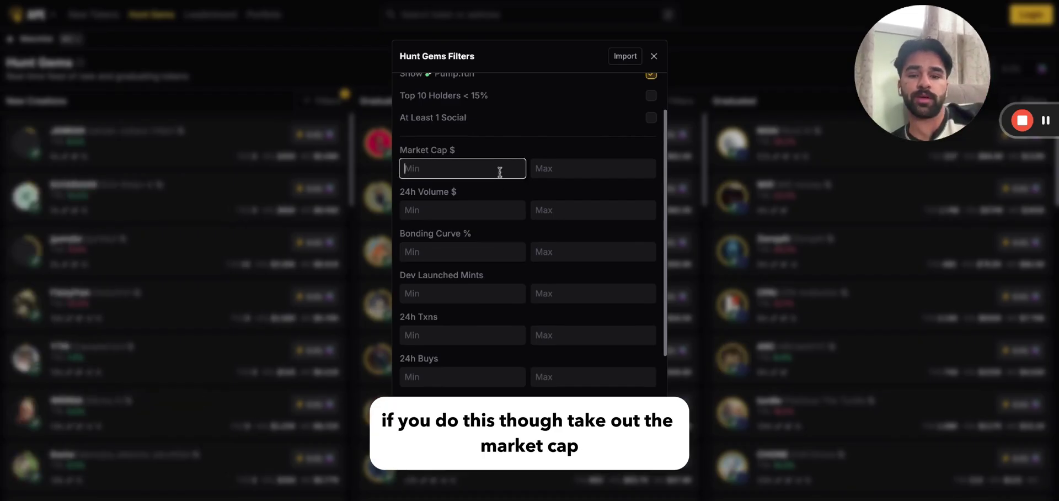
click(481, 256)
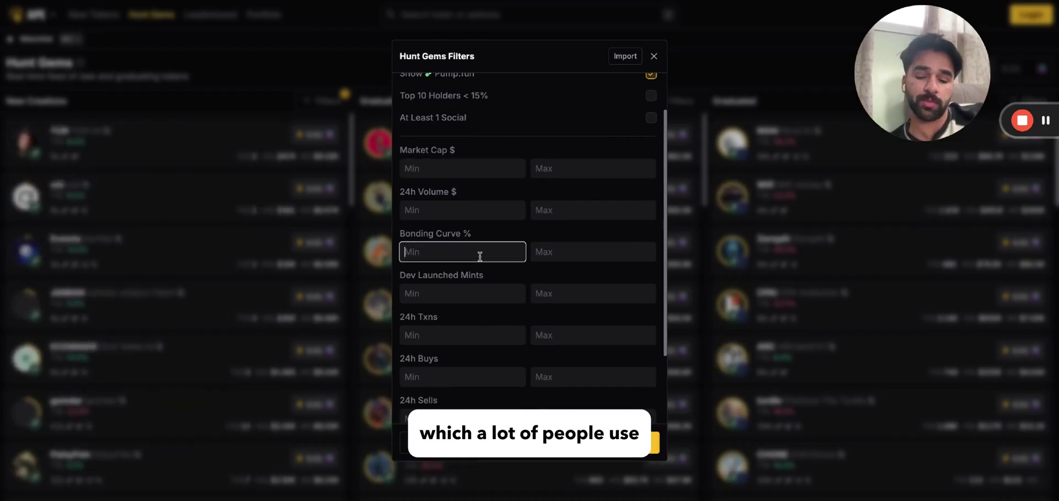
click(512, 238)
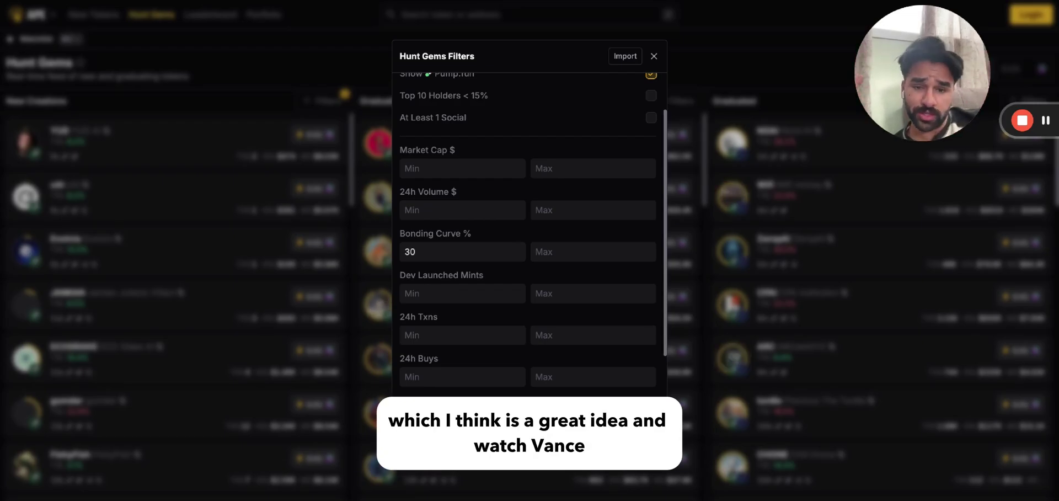
scroll(485, 246, down, 1)
- Leave Dev Launched Mints empty and require at least 15 transactions in 24h
click(485, 247)
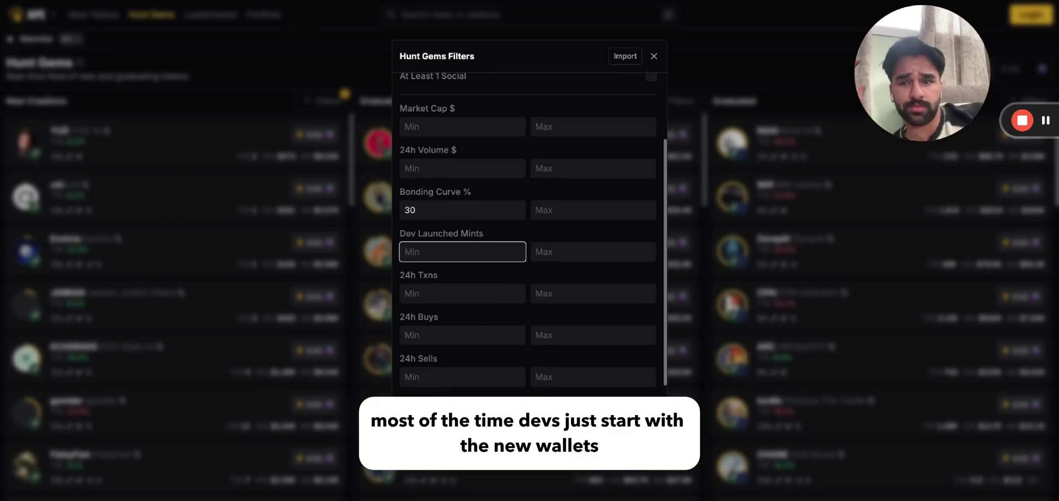
text(0)
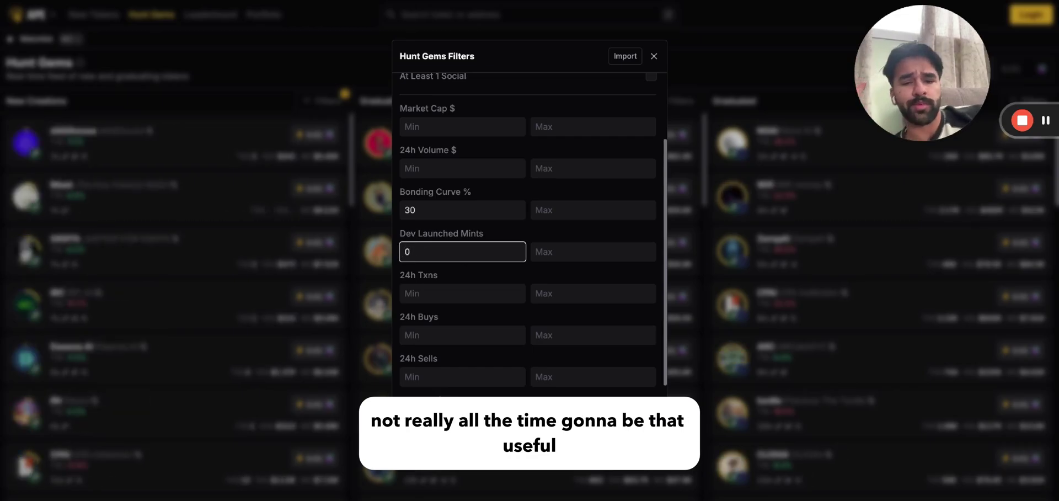
click(471, 273)
click(463, 293)
click(470, 254)
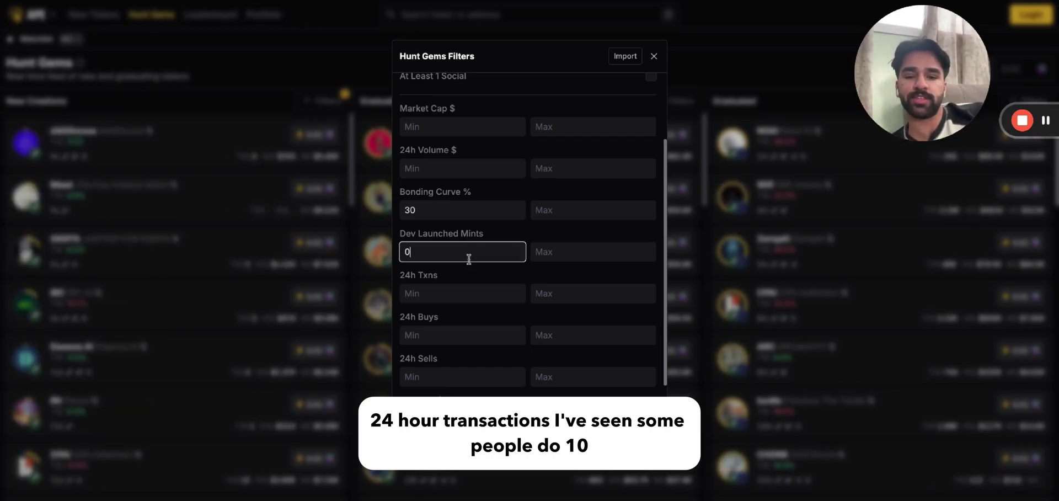
key(BackSpace)
click(463, 293)
text(1)
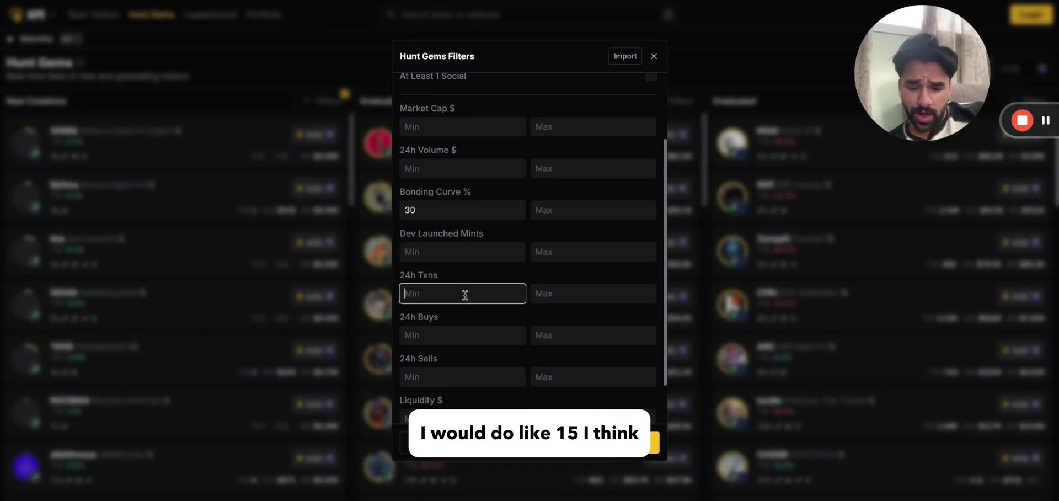
text(5)
click(497, 277)
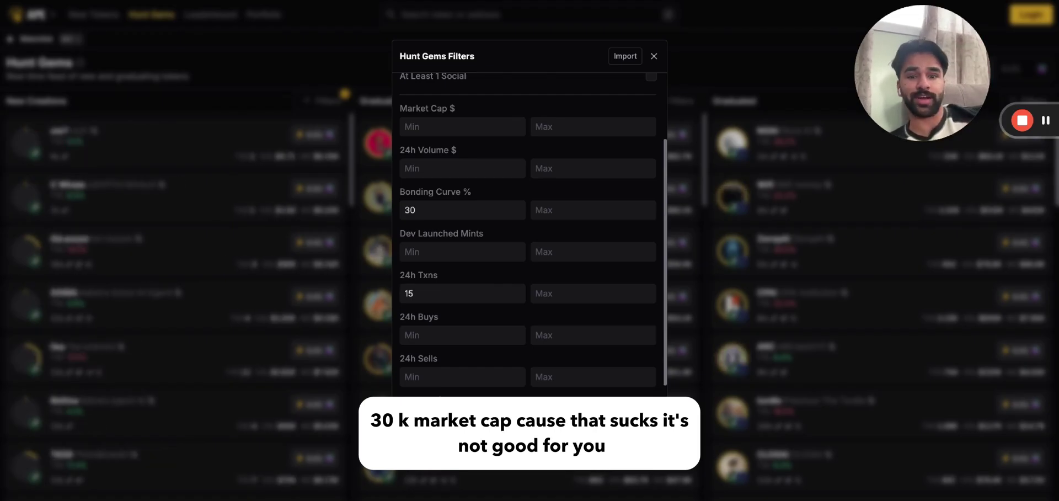
scroll(481, 277, down, 1)
- Review the Buys, Sells and Liquidity fields, then set Token Age maximum to 120 minutes
click(481, 277)
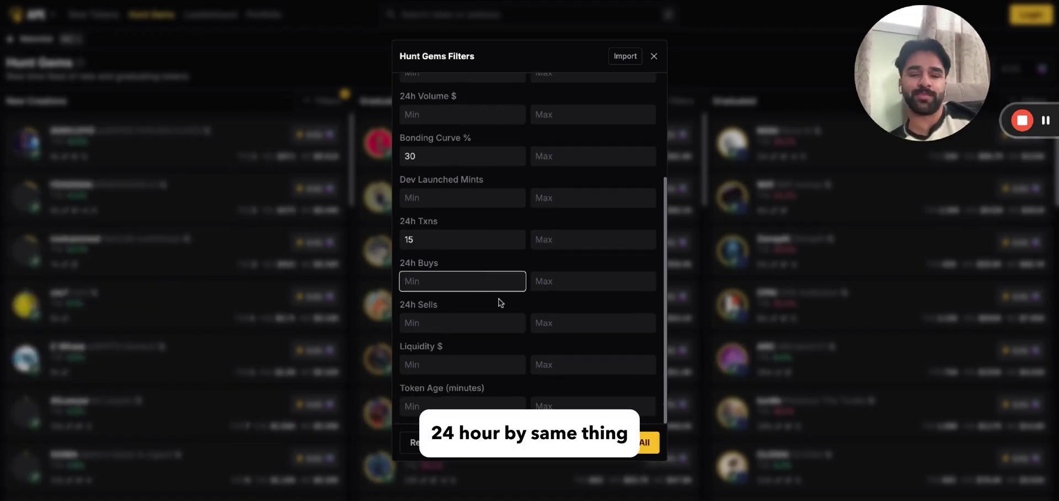
click(479, 322)
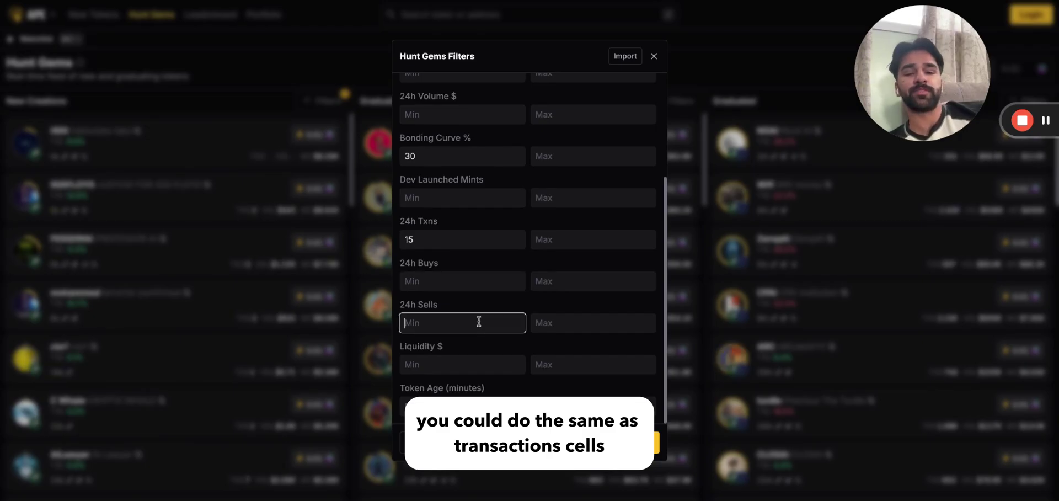
click(471, 356)
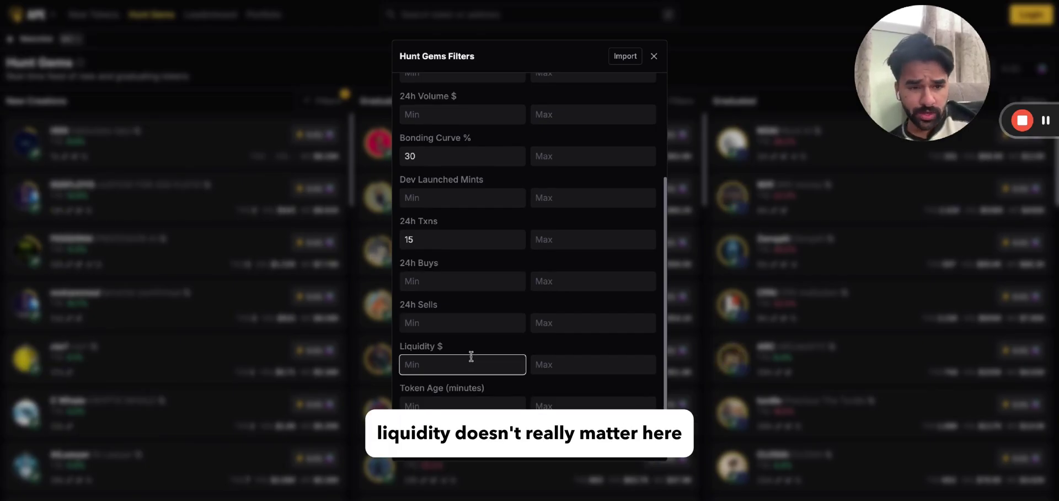
click(474, 402)
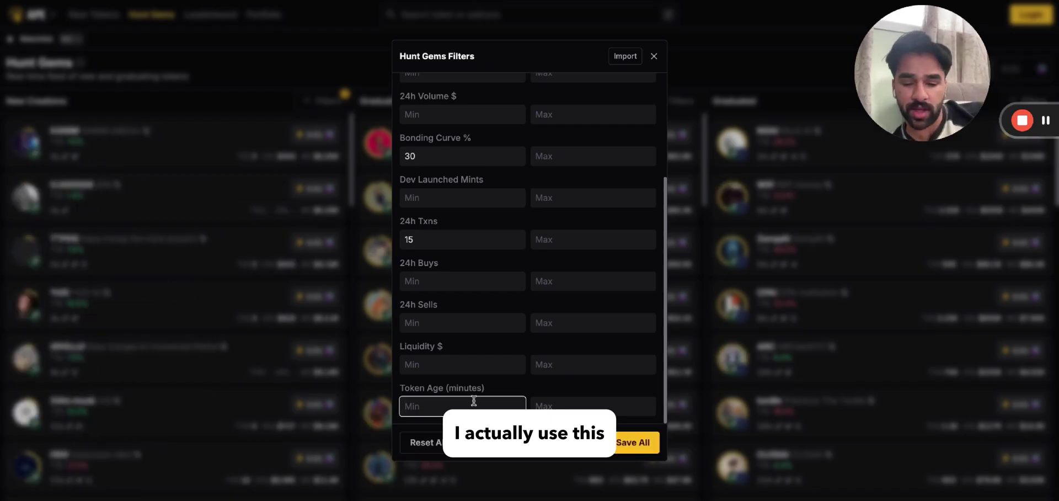
click(555, 400)
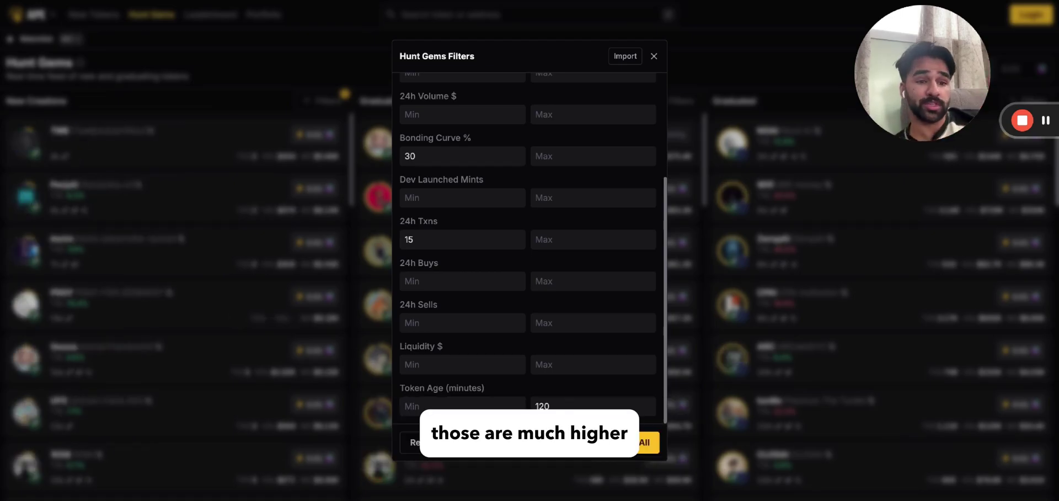
- Save the New Creations filters and open the Graduating Soon column's filters
click(649, 442)
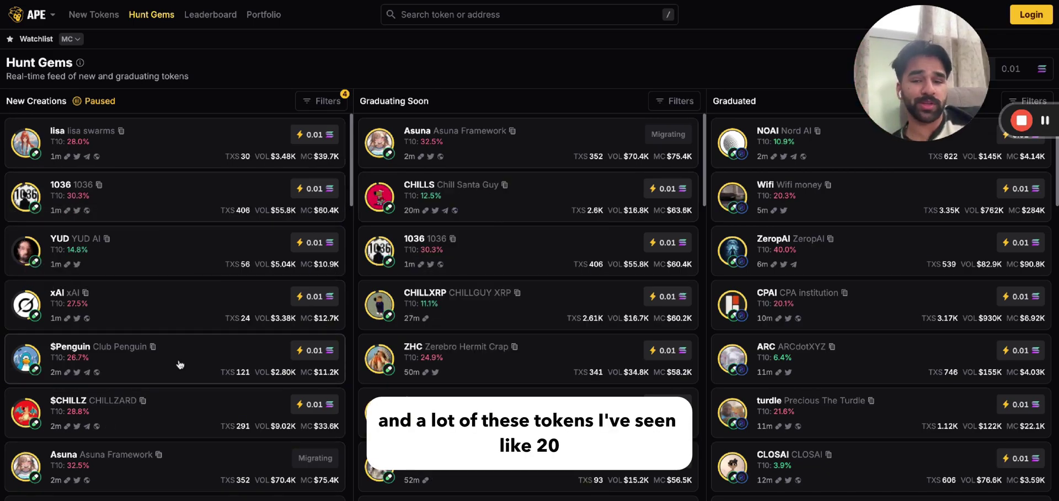
scroll(180, 364, down, 4)
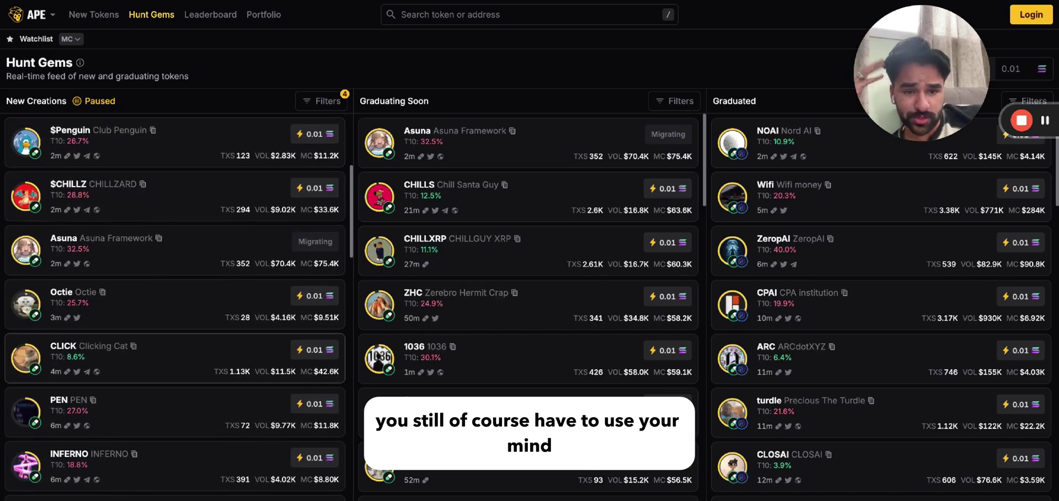
scroll(180, 359, up, 4)
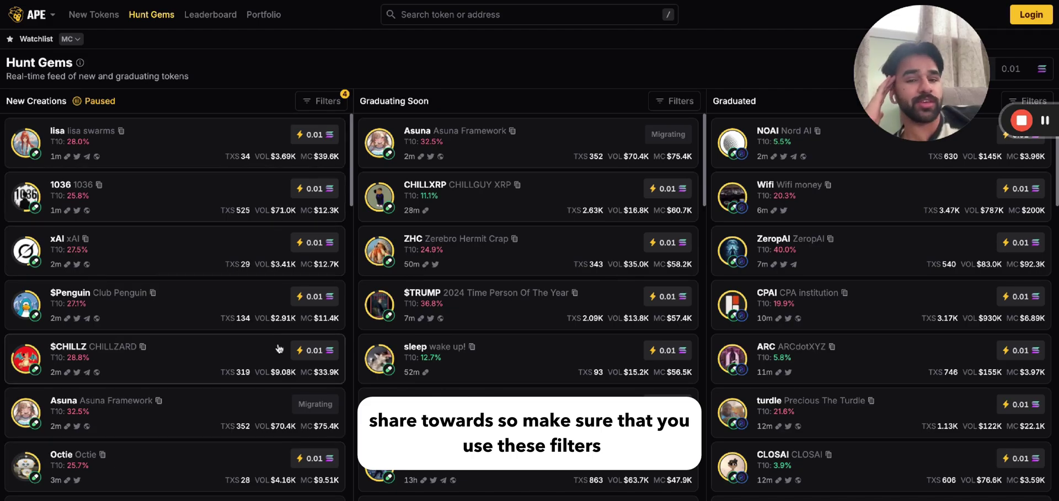
click(674, 101)
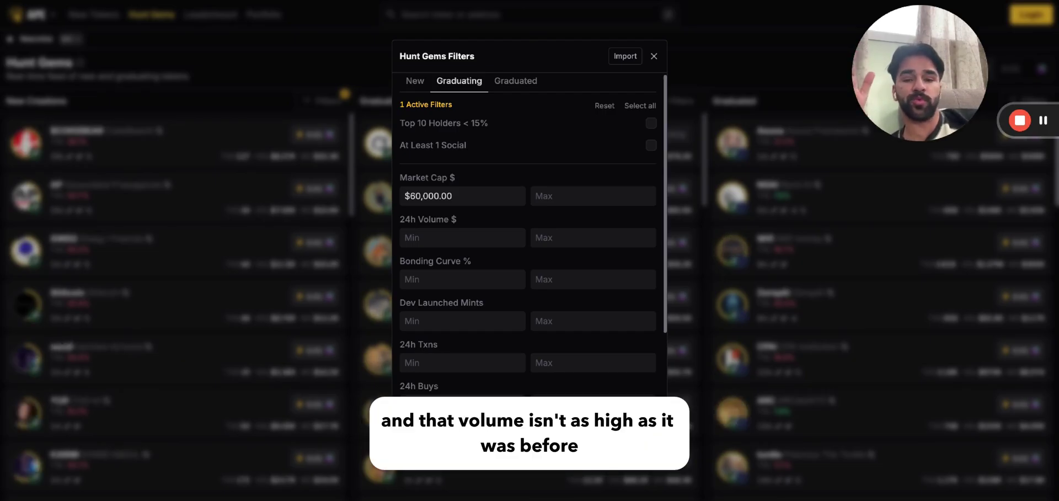
- Clear the market cap minimum, require 60% bonding curve and 15 24h transactions, and save
scroll(528, 231, down, 2)
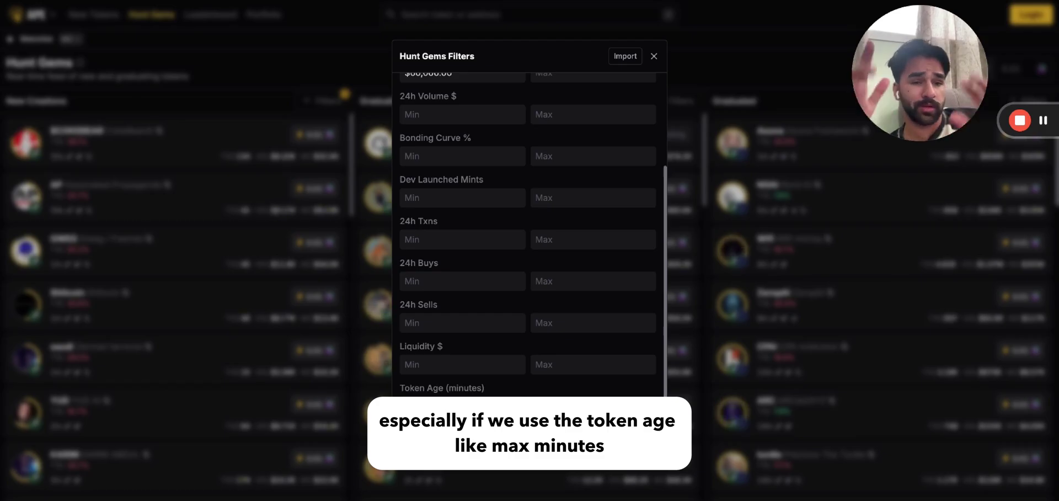
scroll(531, 376, up, 2)
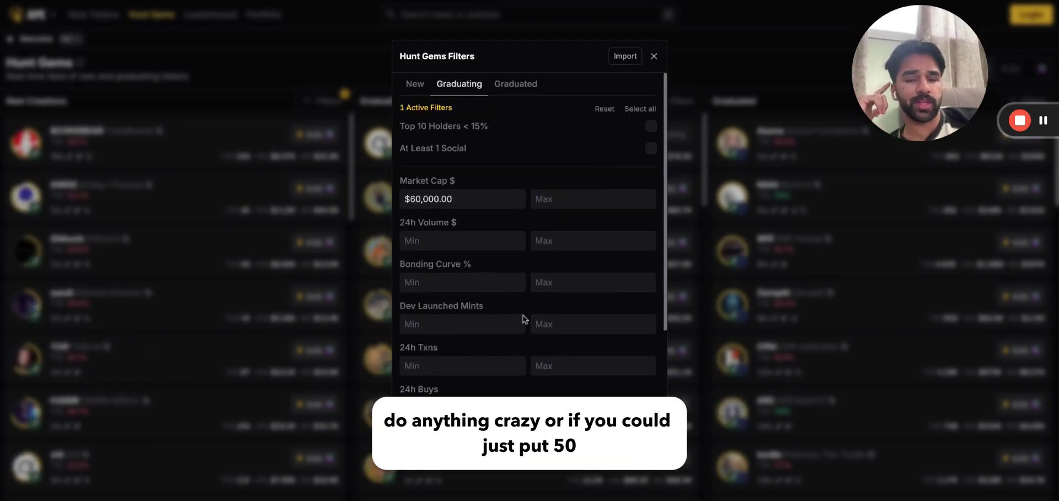
click(489, 283)
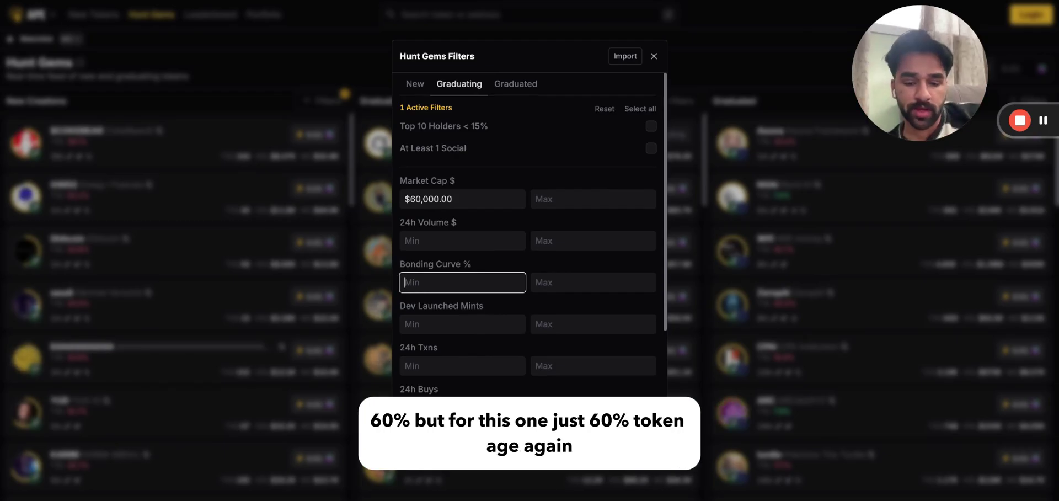
triple_click(490, 200)
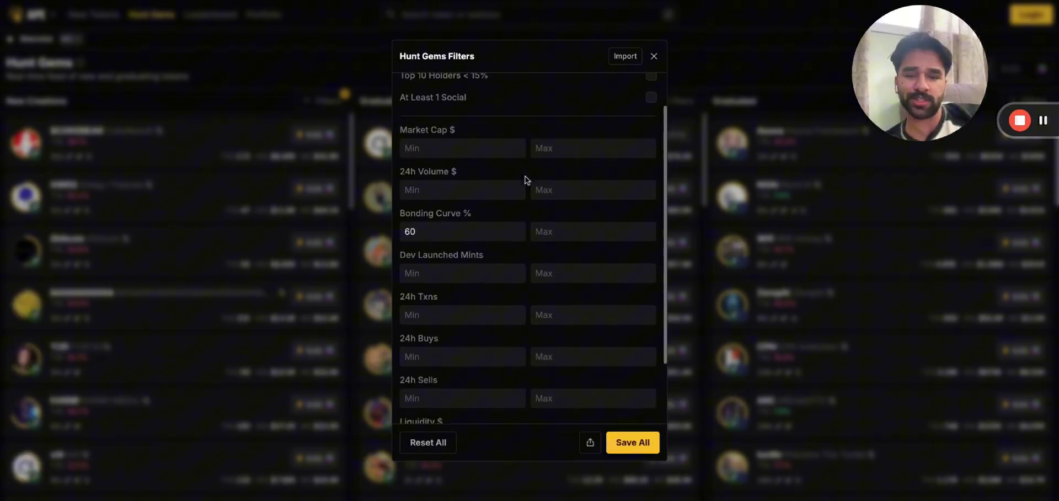
scroll(524, 185, down, 3)
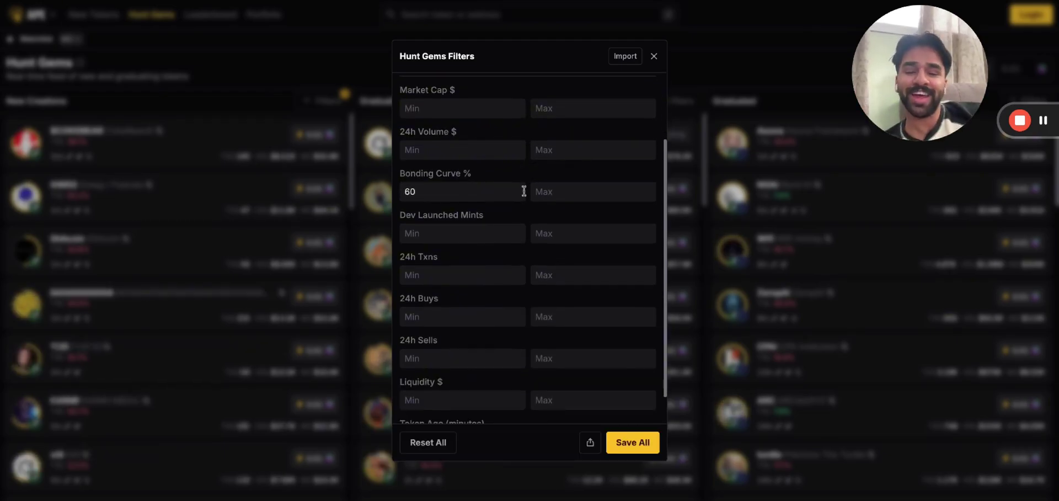
click(573, 409)
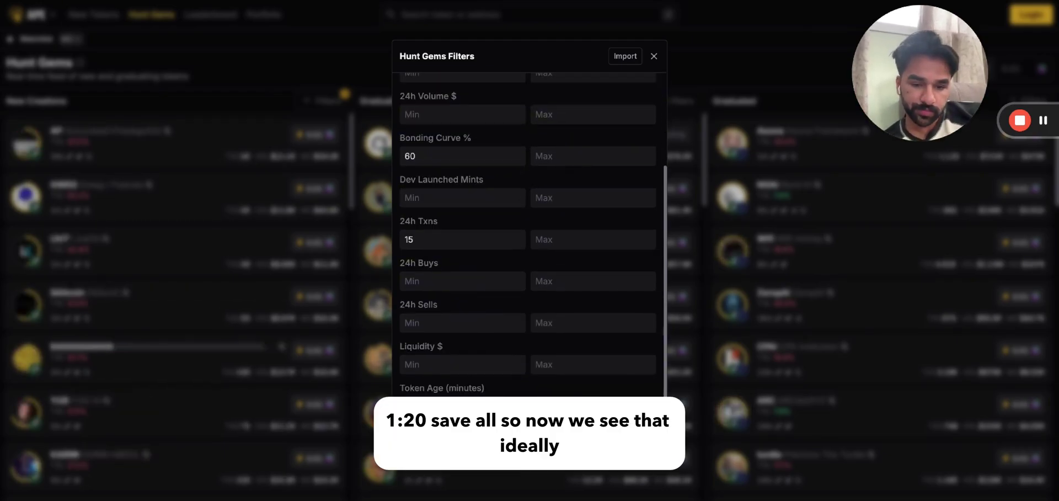
click(633, 442)
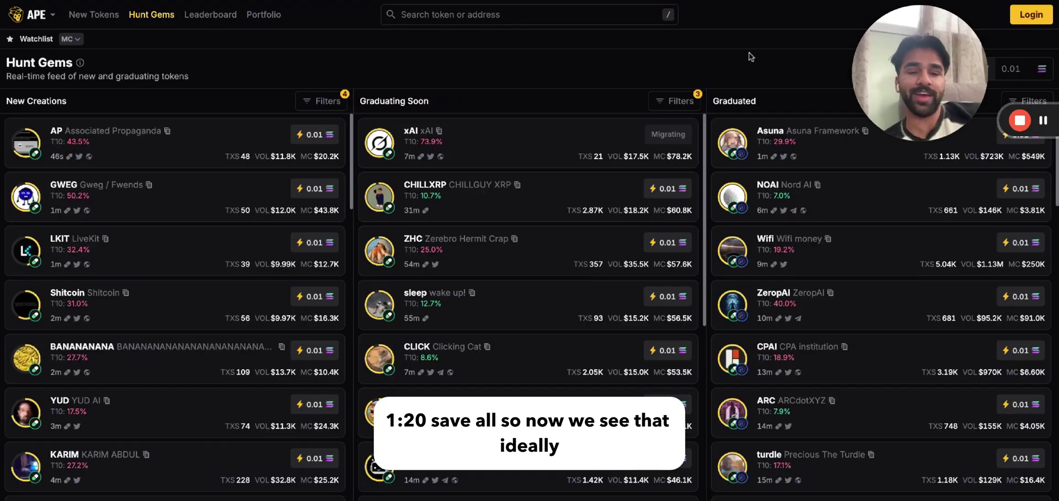
- Open the Graduated column's filters, which currently have 0 active filters
scroll(551, 276, down, 7)
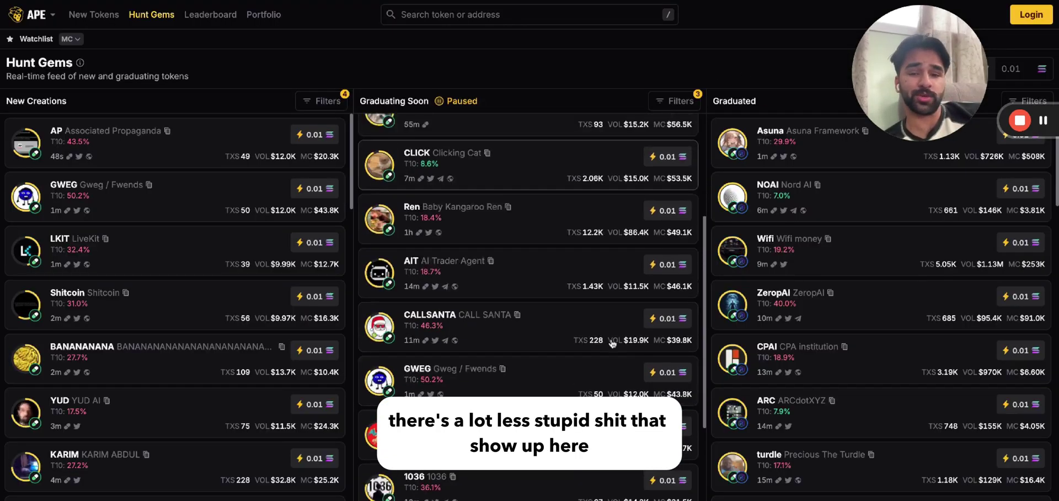
scroll(478, 251, up, 7)
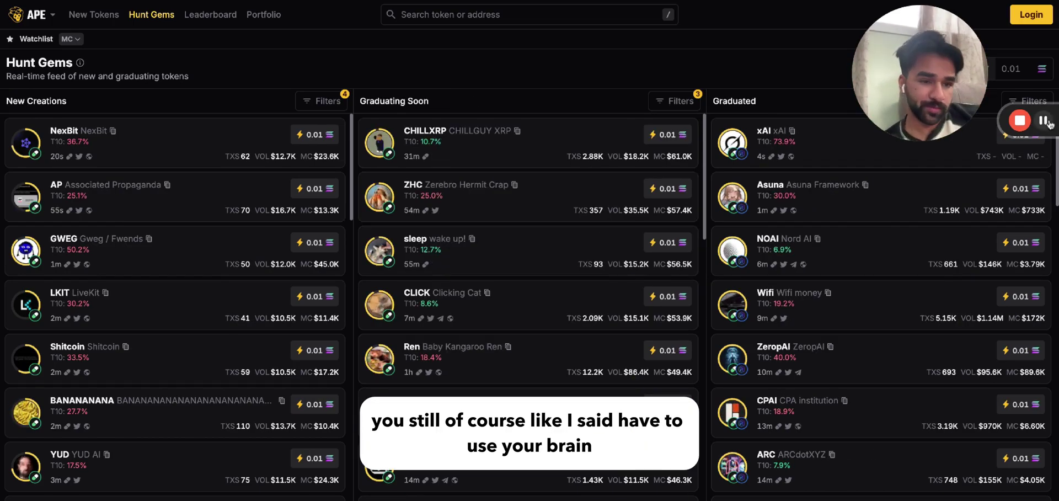
click(1029, 103)
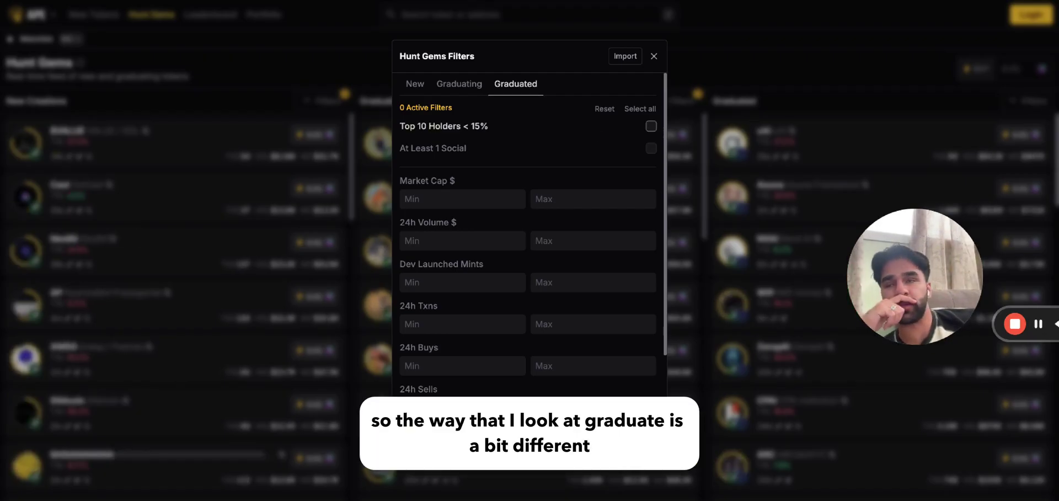
- Enter $120,000 as Market Cap Min and $400,000 as Market Cap Max
click(554, 193)
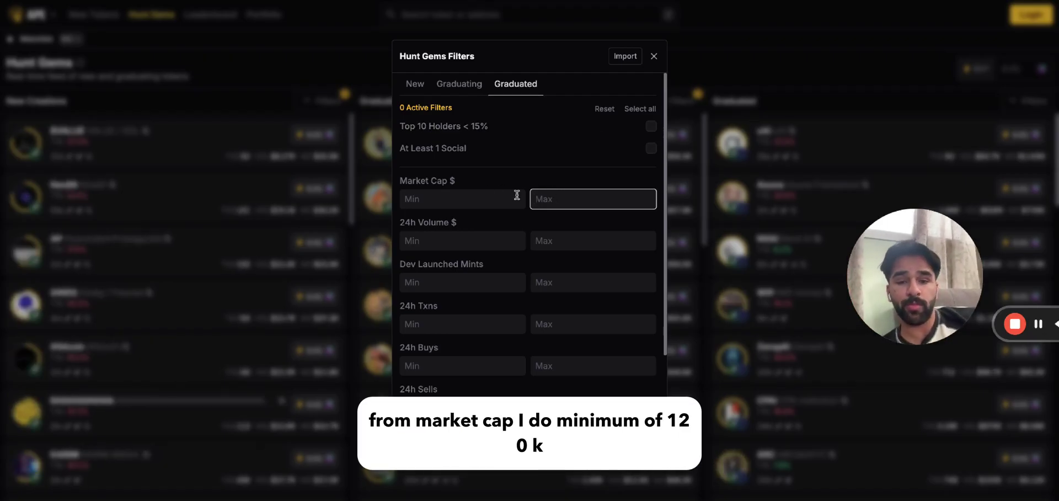
click(481, 200)
text(120,000)
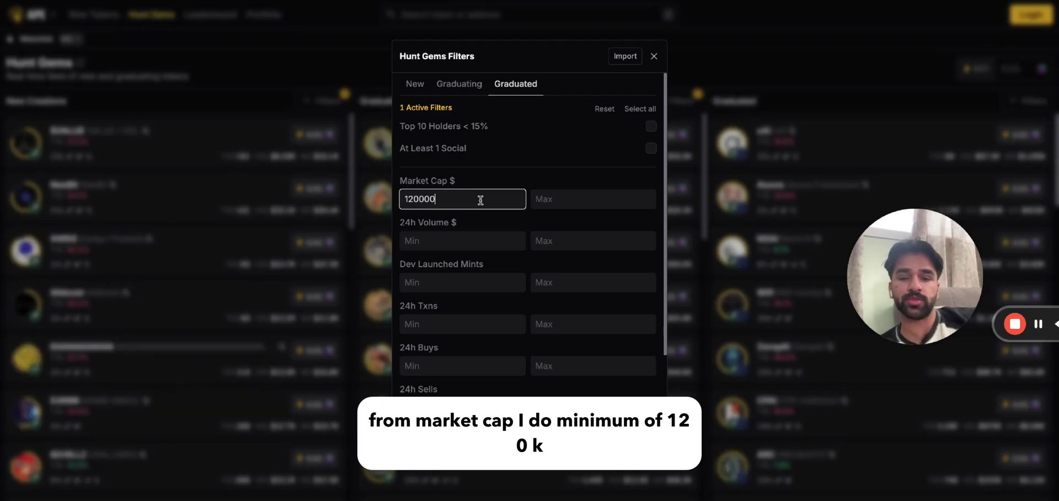
click(525, 177)
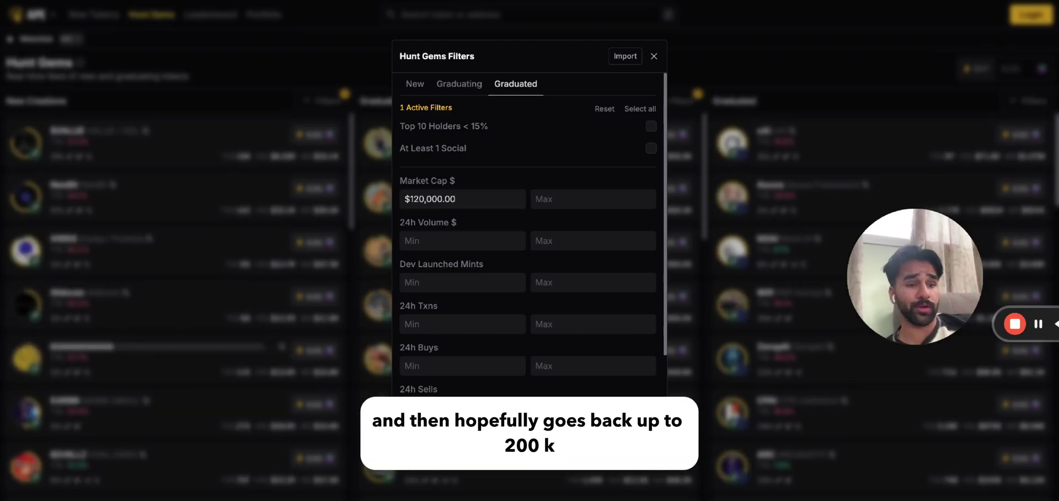
click(569, 201)
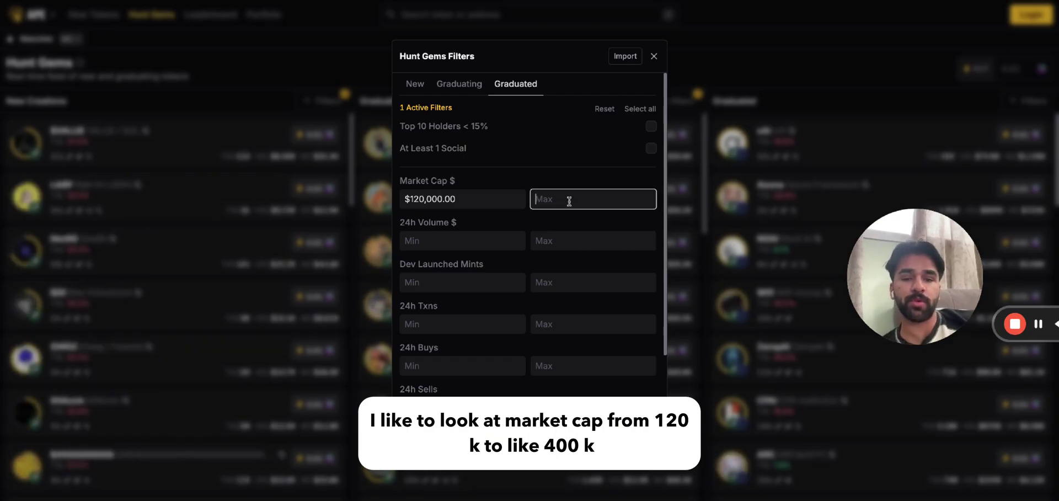
text(400,00)
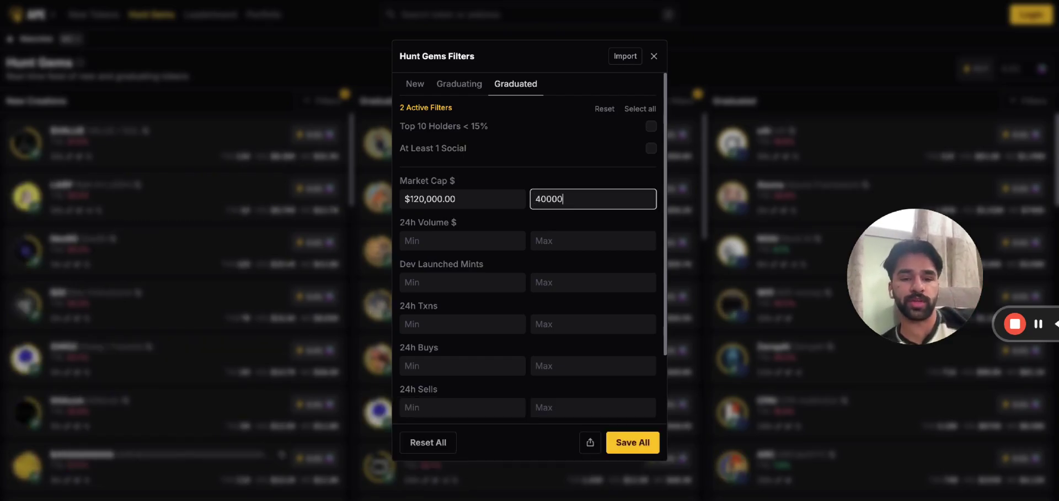
text(0)
click(569, 180)
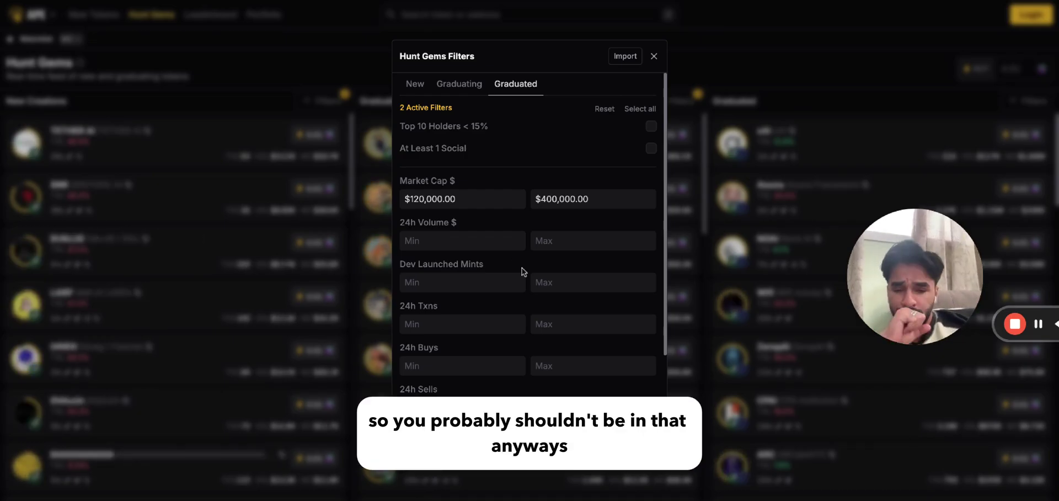
- Set the Graduated Token Age maximum to 60 minutes and save all filters
scroll(523, 269, down, 3)
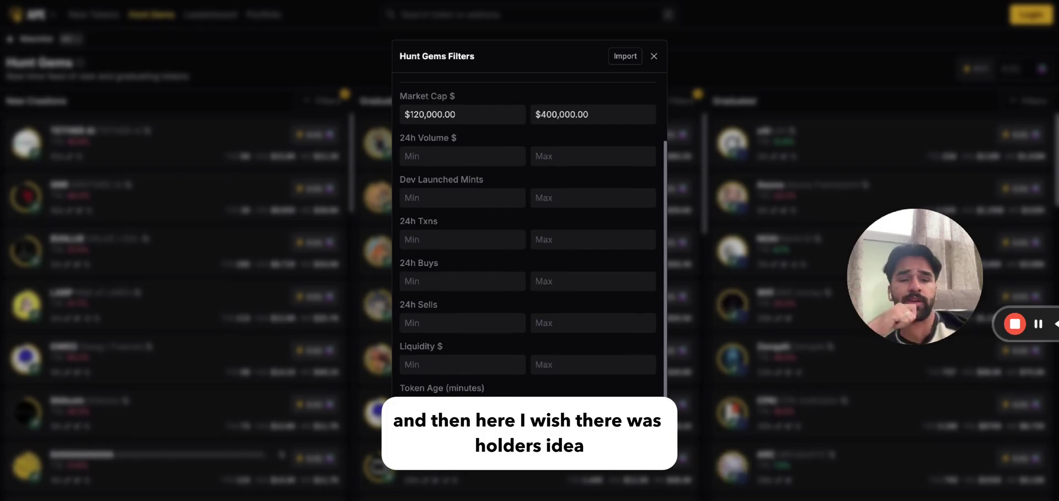
scroll(523, 271, up, 3)
scroll(528, 248, down, 3)
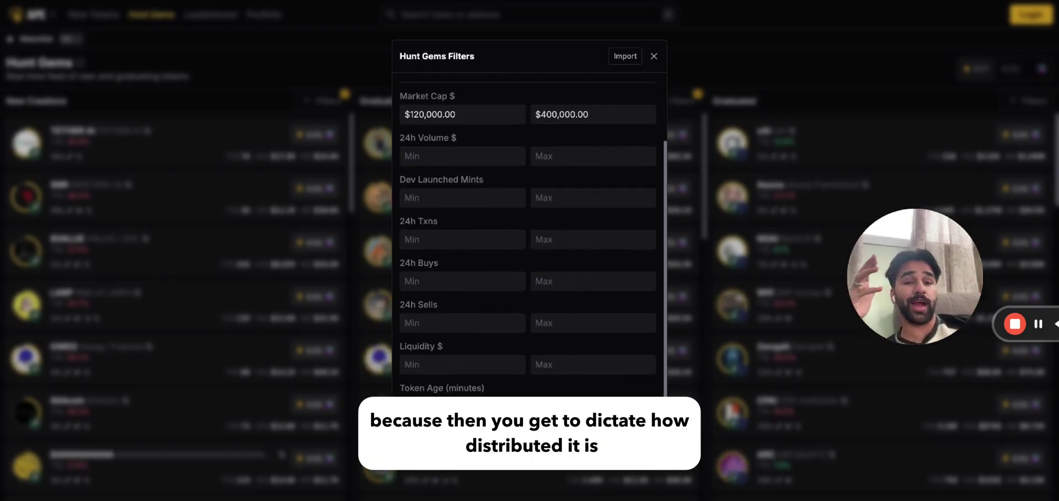
scroll(646, 154, up, 3)
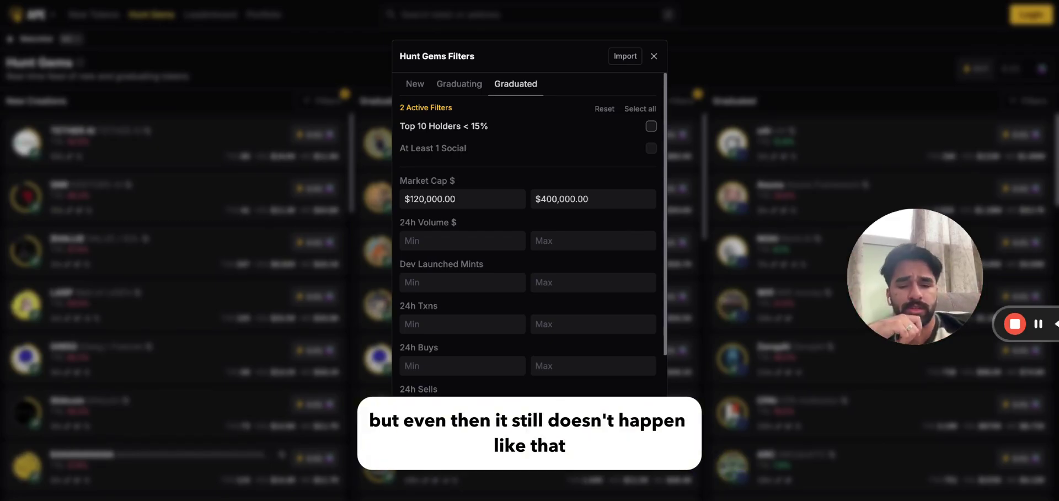
scroll(528, 231, down, 2)
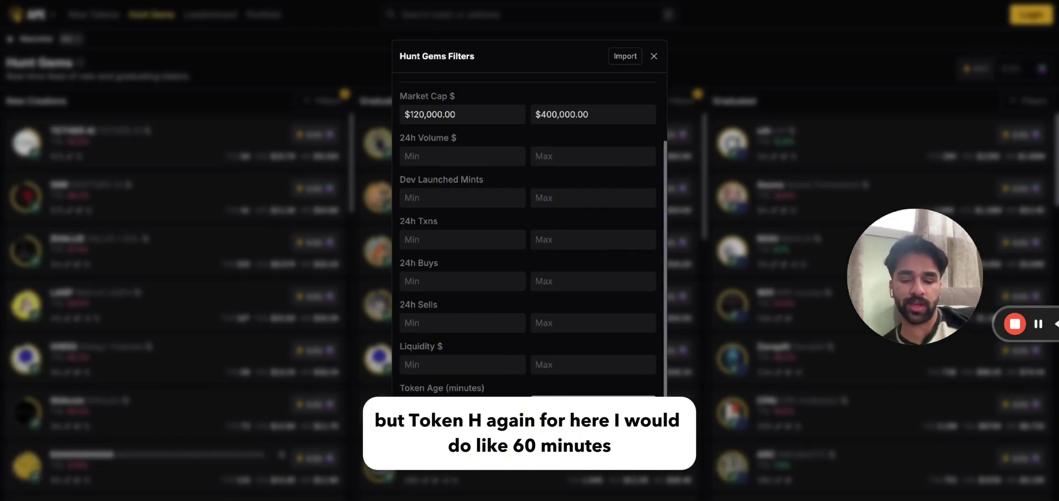
text(60)
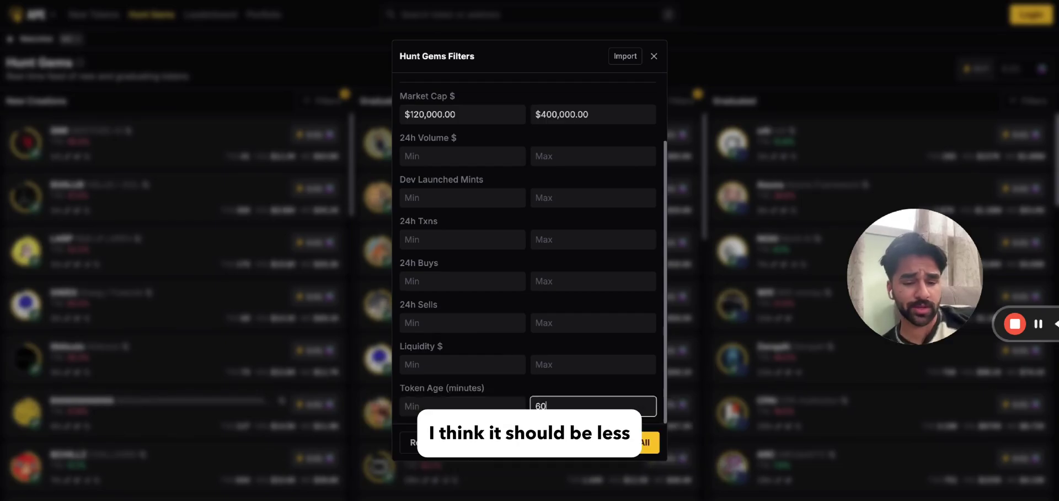
click(556, 391)
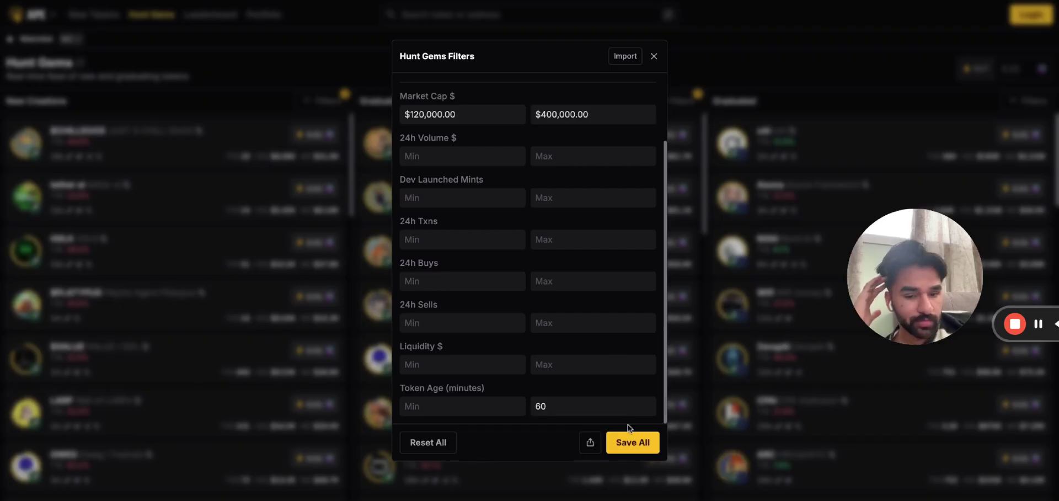
click(632, 440)
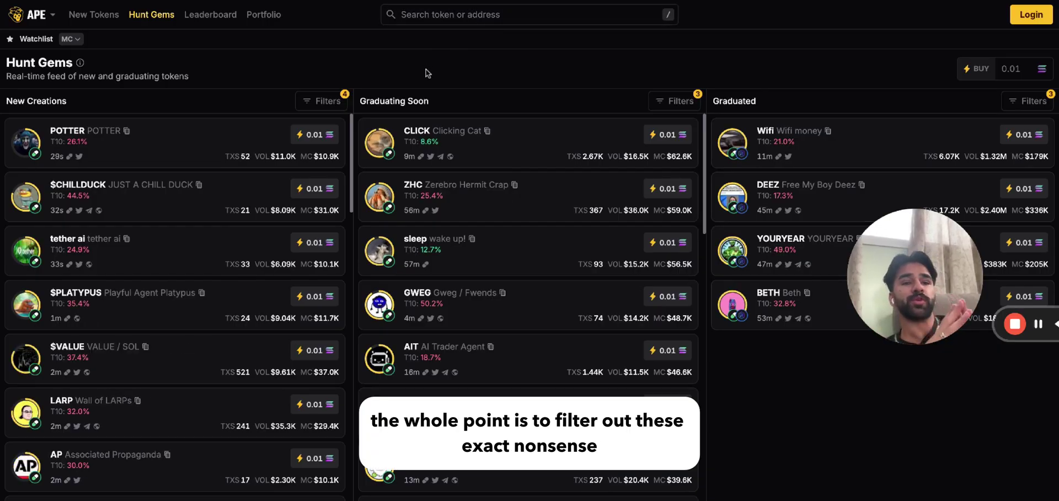